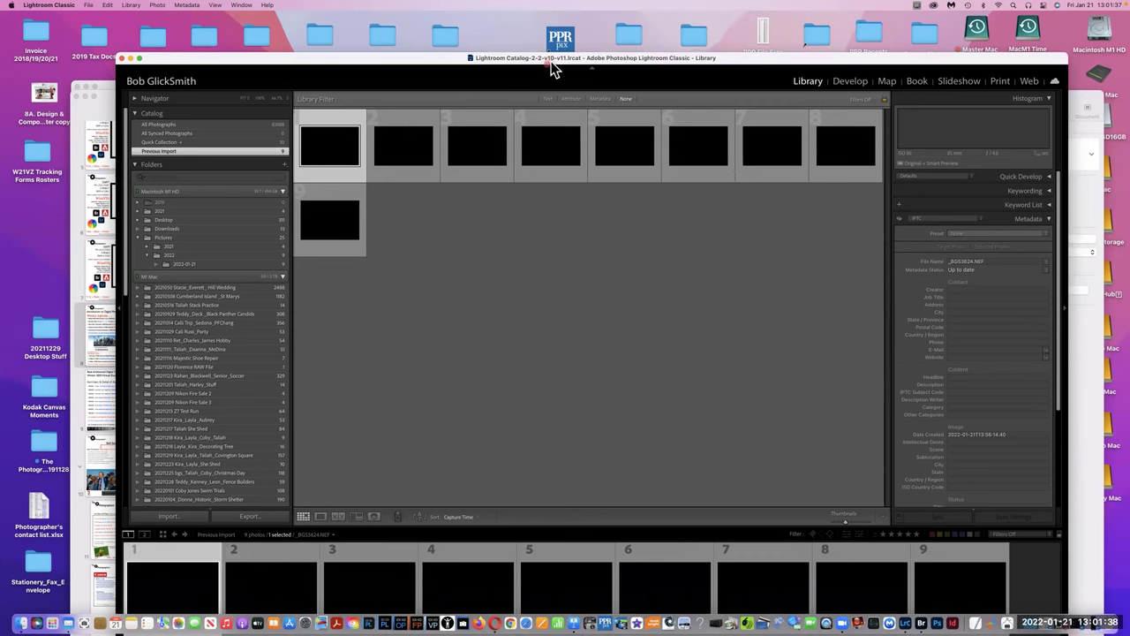
Reposition the Lightroom Classic window on the desktop and open the Print module.
left_click_drag(548, 57, 546, 33)
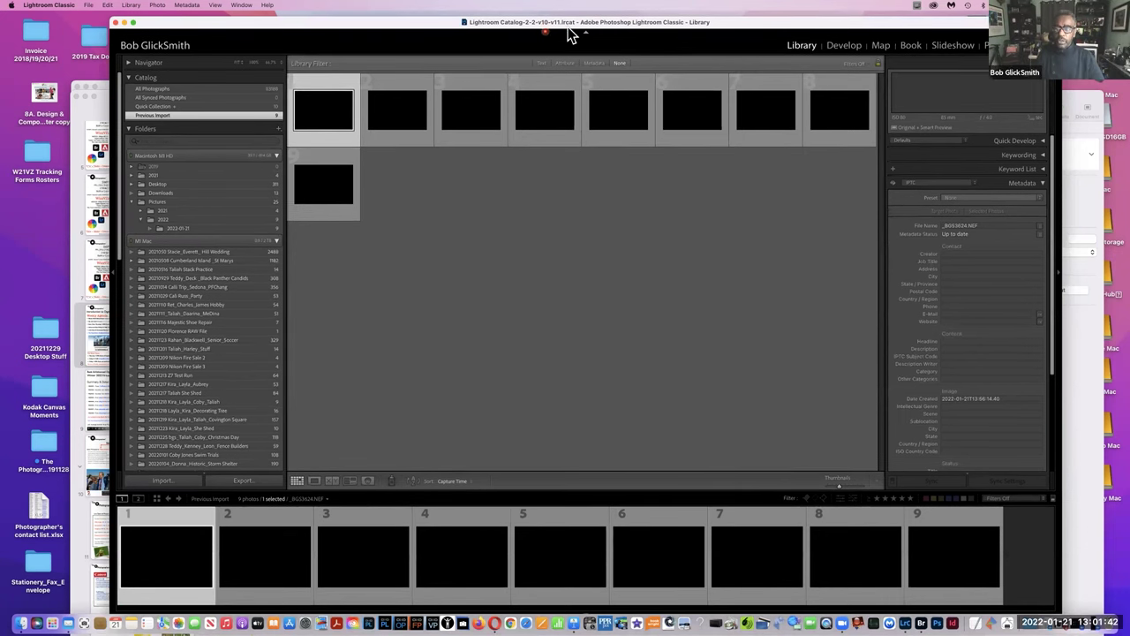
left_click_drag(992, 27, 953, 32)
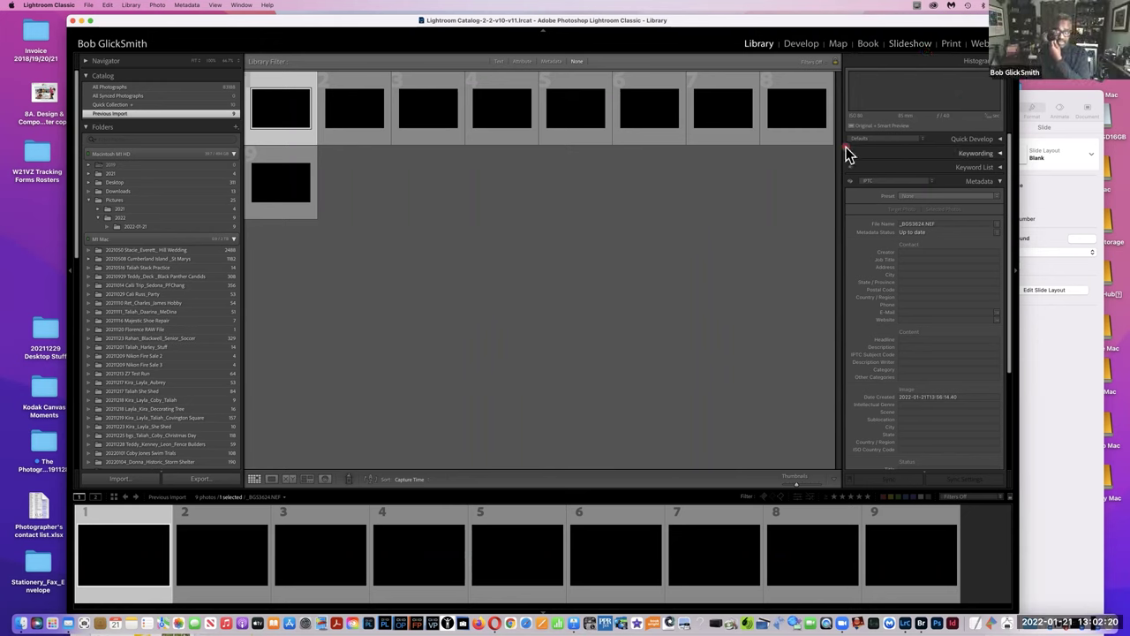
left_click_drag(948, 23, 931, 23)
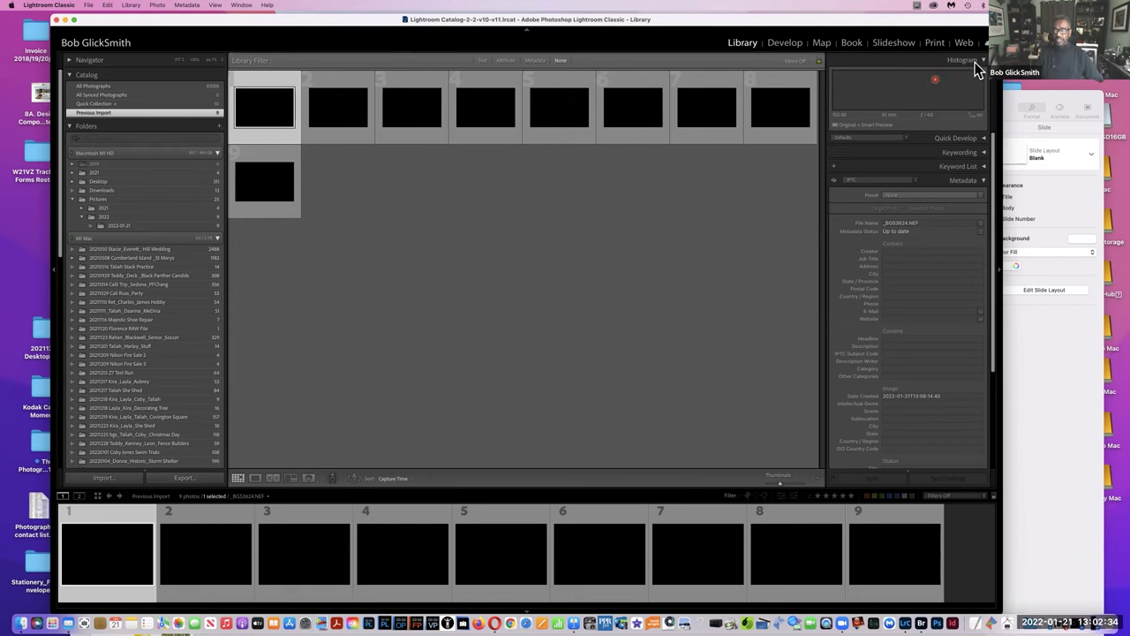
left_click(936, 45)
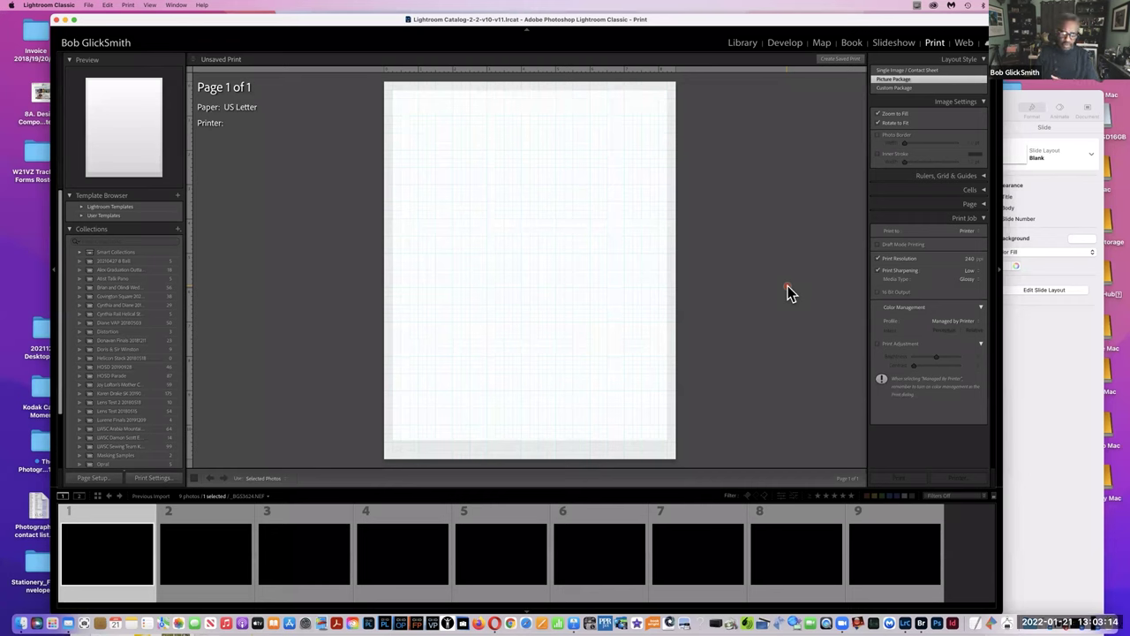
Switch to the Opera browser, reposition its window and bring up the article "Why Lightroom 'cloud' Doesn't Have Printing".
left_click(499, 622)
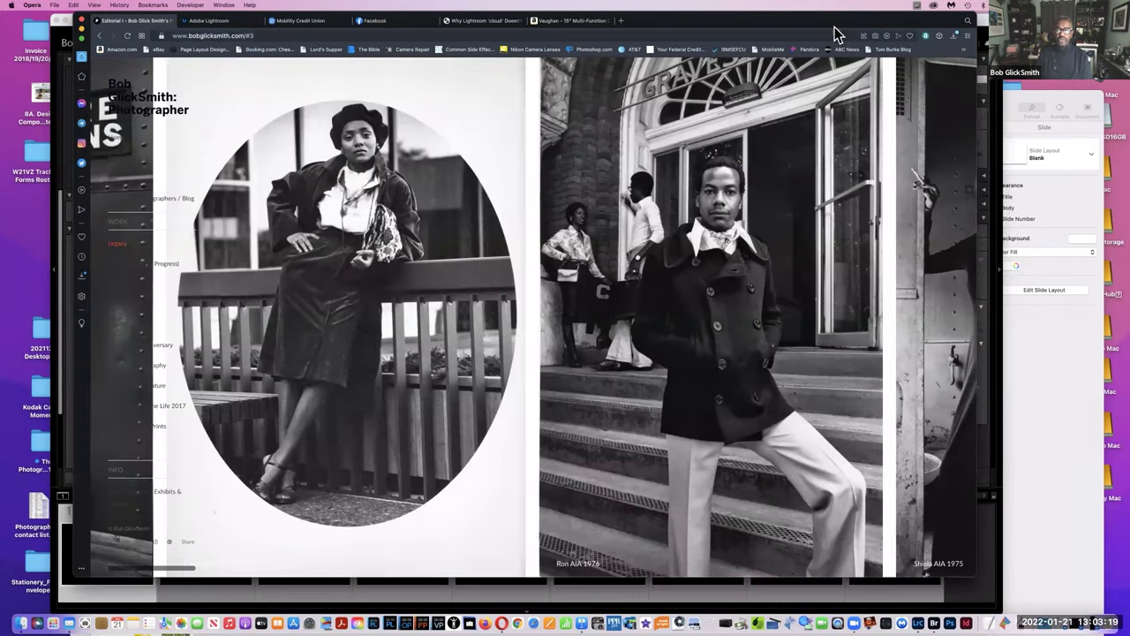
left_click_drag(833, 28, 834, 63)
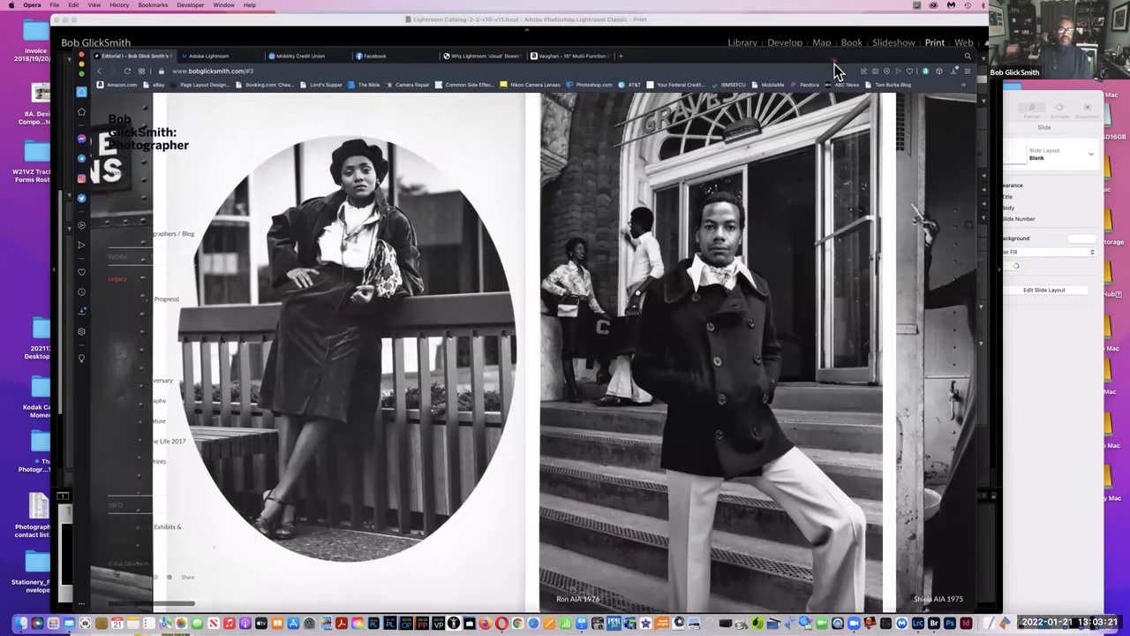
left_click(493, 56)
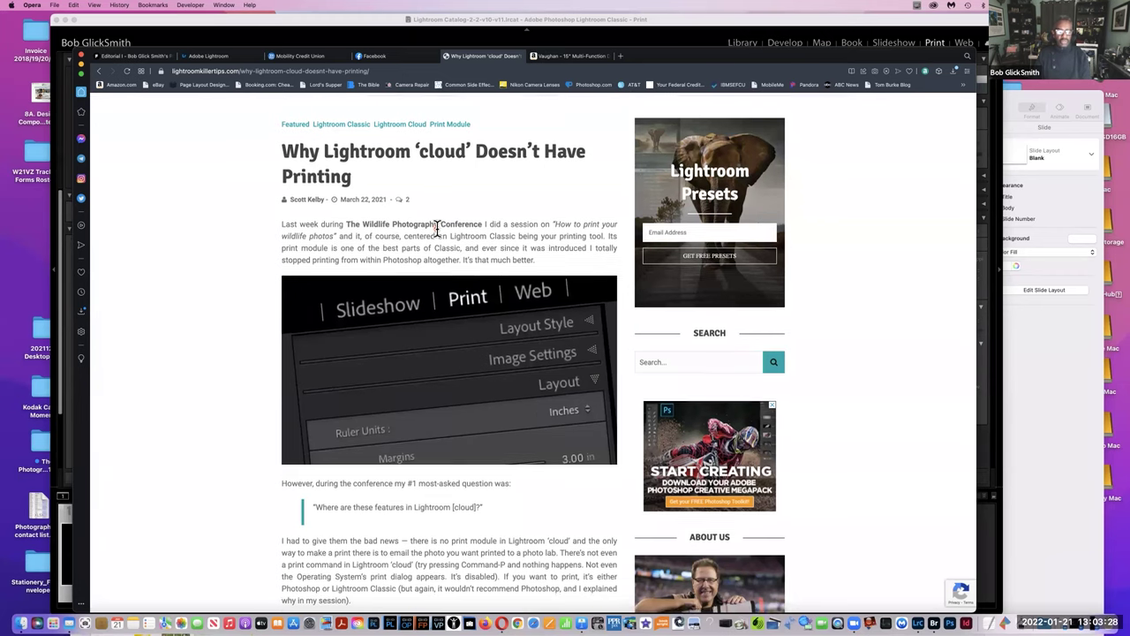
Read the article's explanation of why Lightroom 'cloud' lacks a print module and how it differs from Lightroom Classic.
scroll(436, 230, "down", 3)
scroll(439, 237, "down", 4)
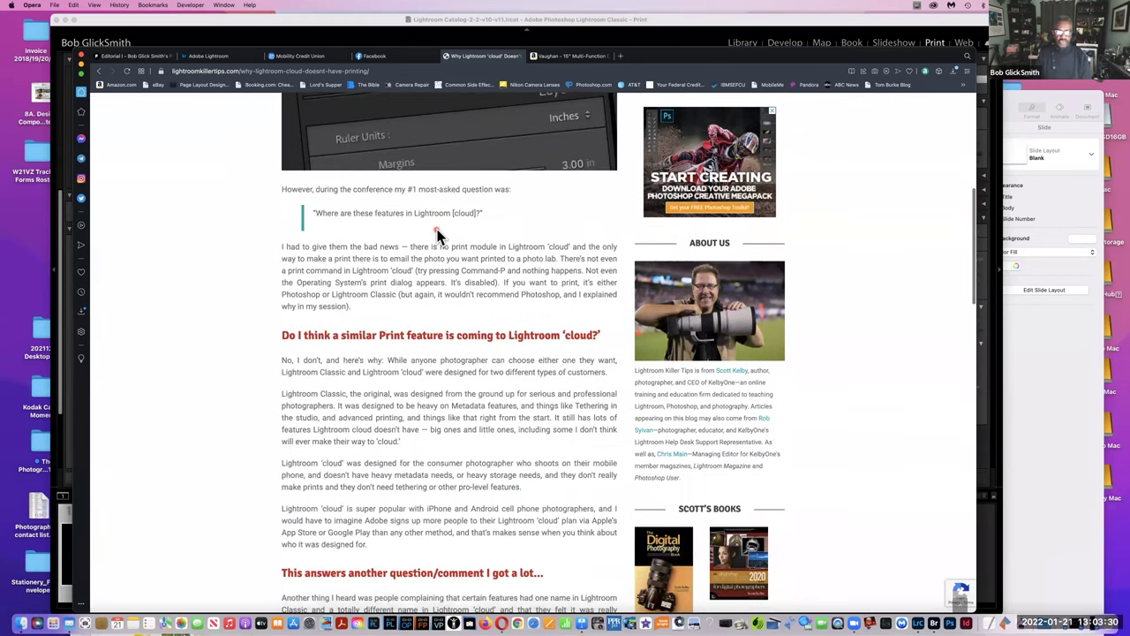
scroll(439, 236, "down", 2)
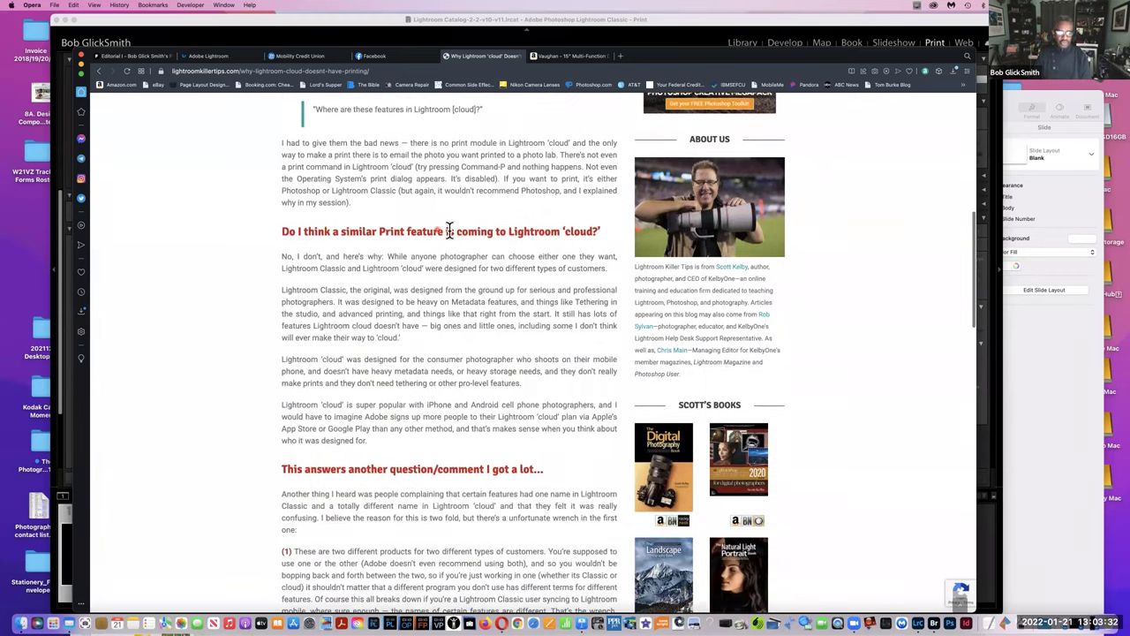
scroll(444, 232, "up", 2)
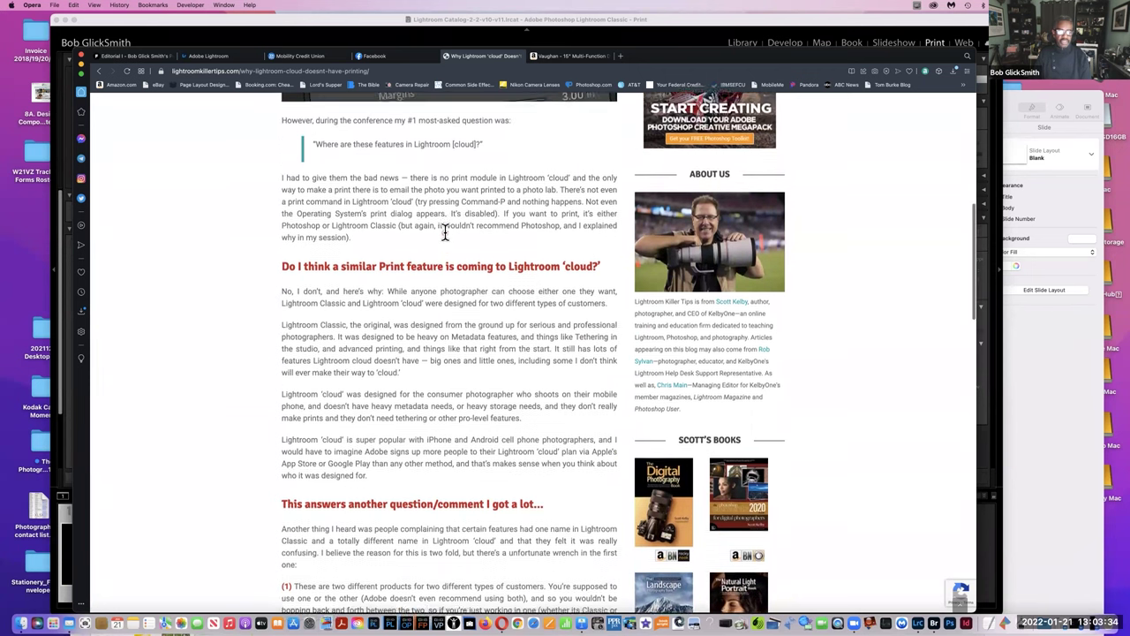
scroll(446, 238, "down", 1)
scroll(444, 237, "down", 3)
scroll(445, 237, "up", 3)
scroll(445, 237, "up", 1)
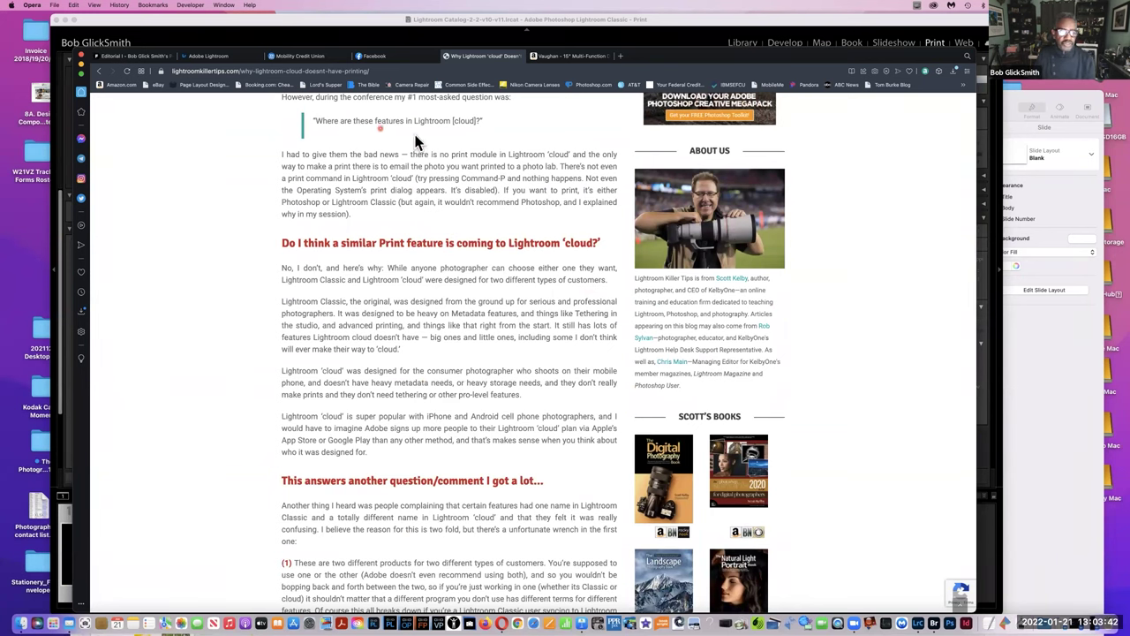
scroll(424, 143, "up", 1)
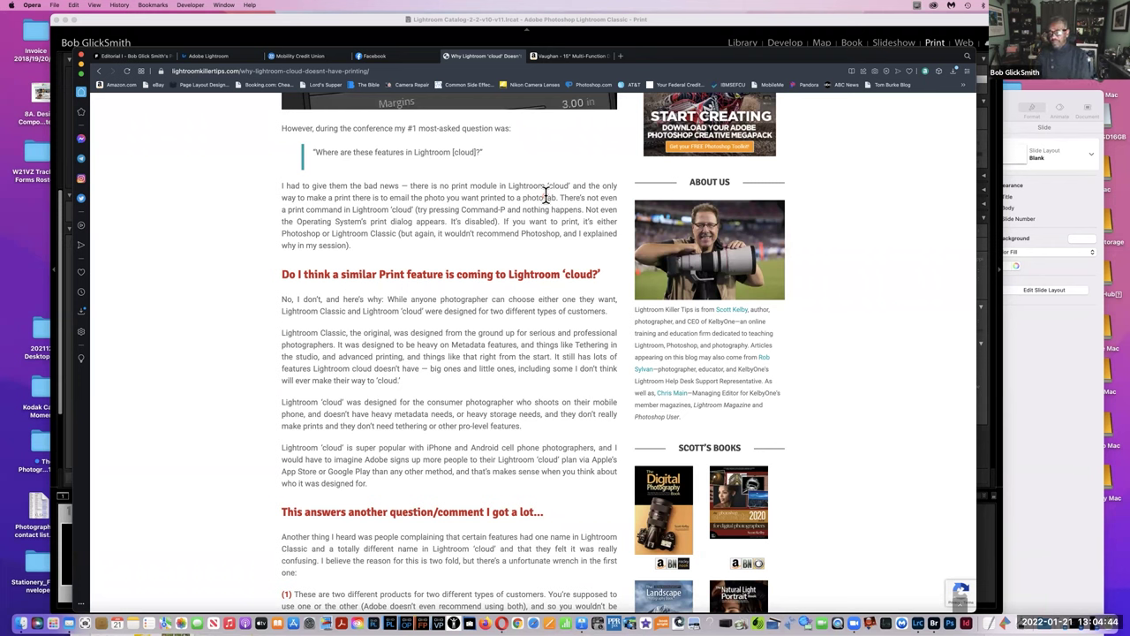
left_click(609, 142)
left_click(621, 148)
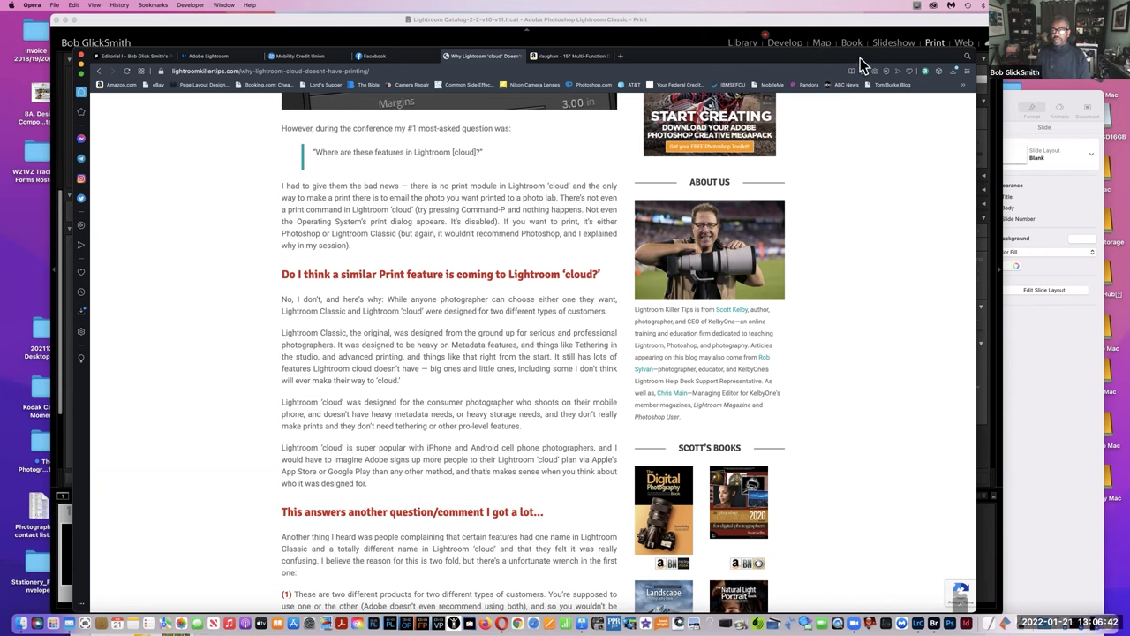
Return to Lightroom Classic, open the Develop module and compare several previously imported frames, ending on the first one.
left_click(723, 28)
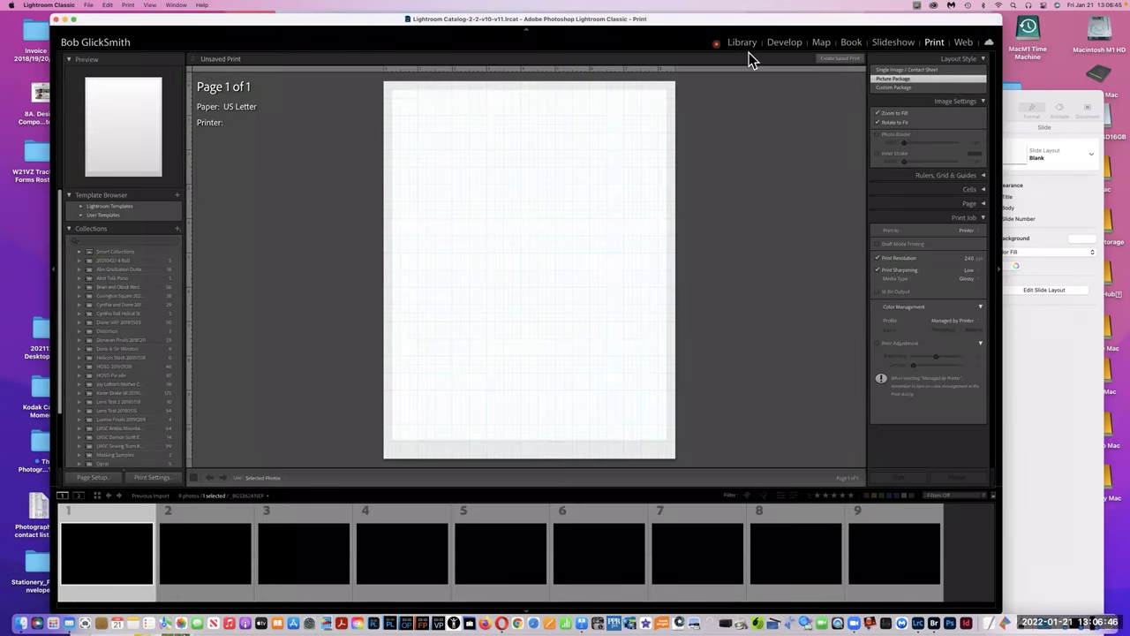
left_click(783, 44)
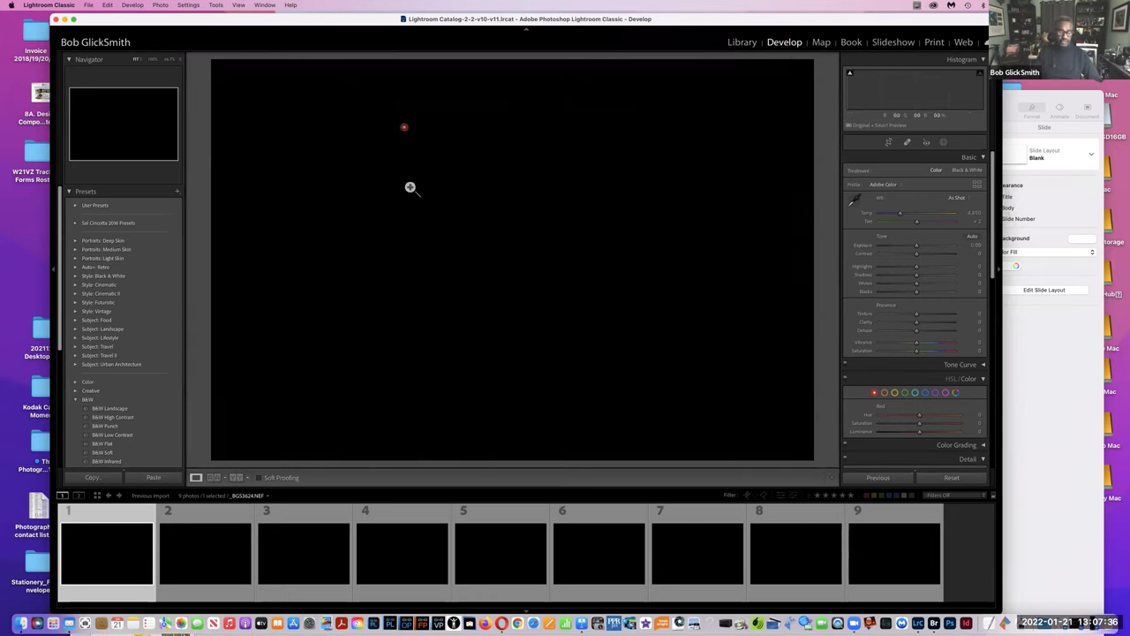
left_click(328, 556)
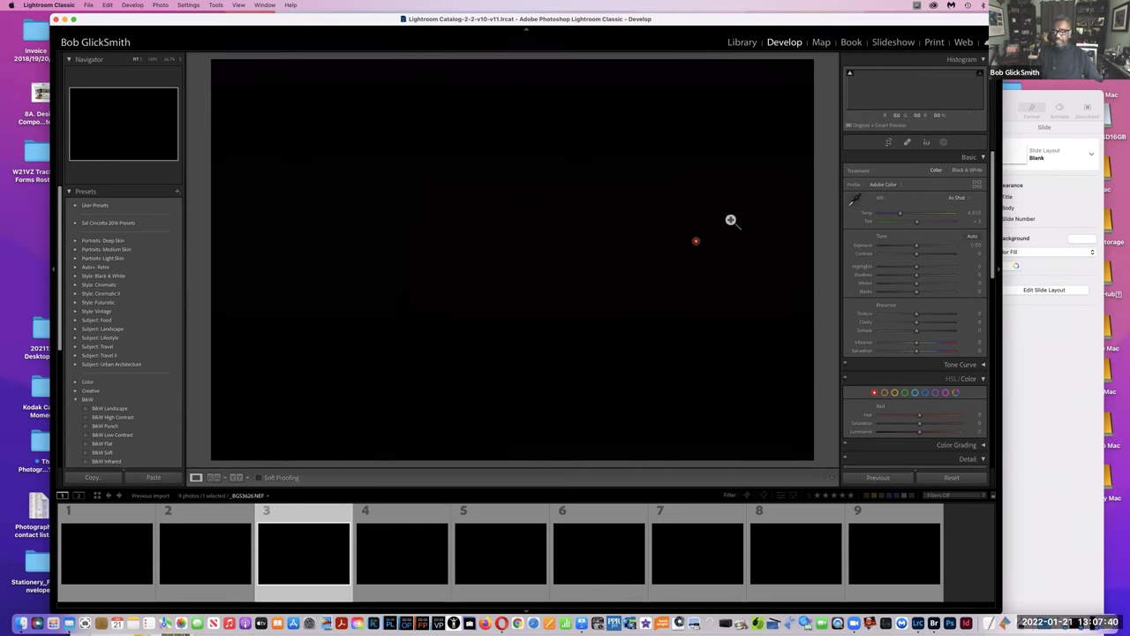
left_click(120, 537)
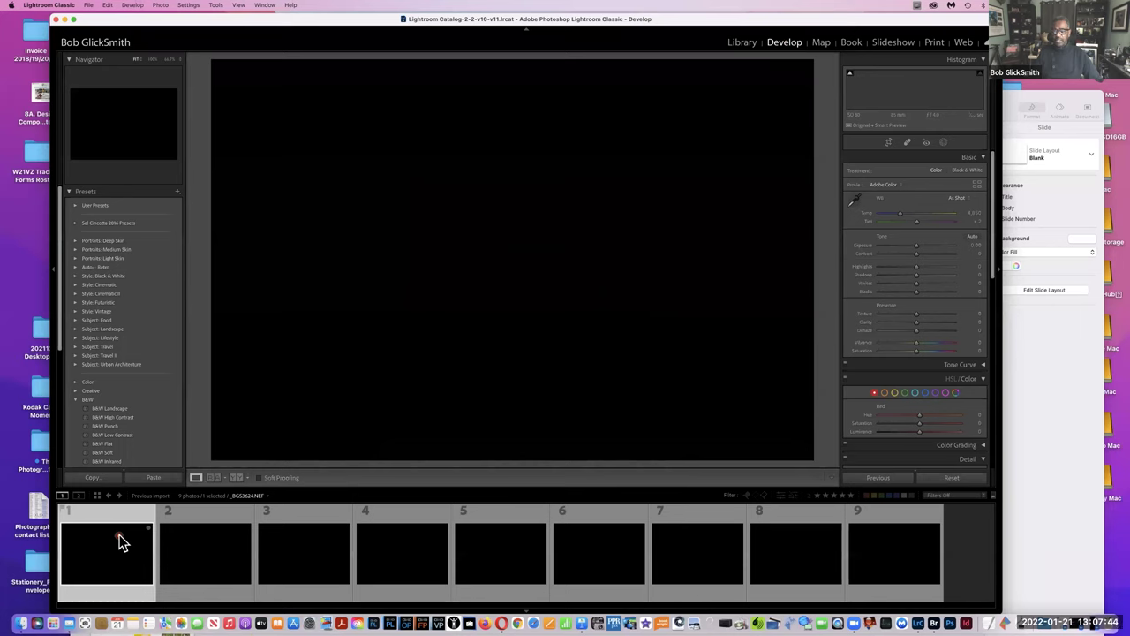
left_click(171, 539)
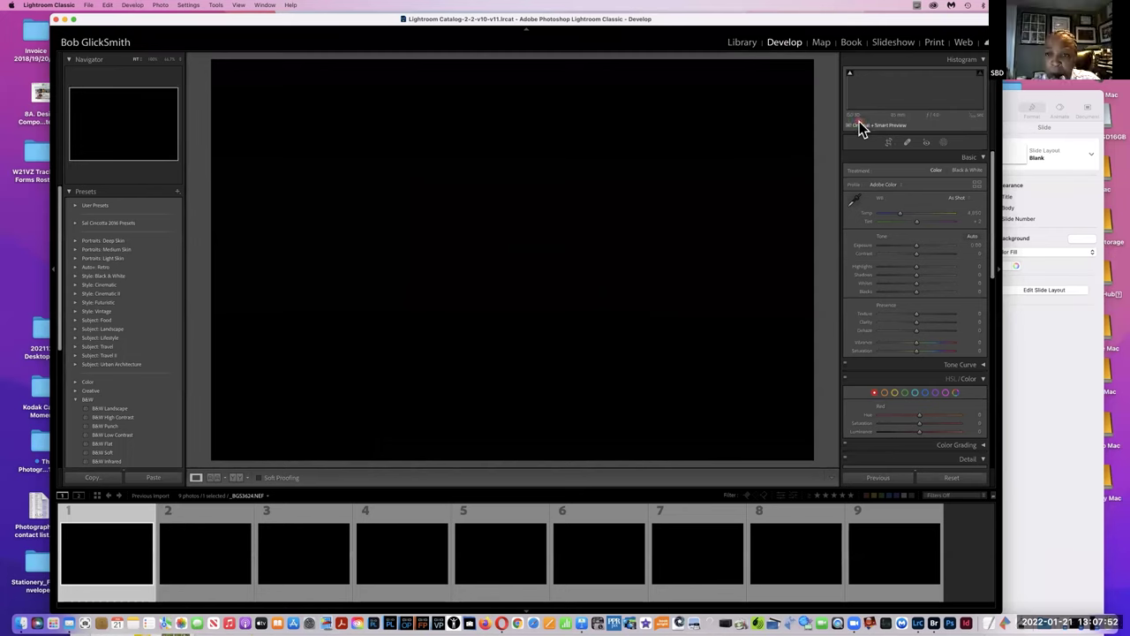
left_click(398, 557)
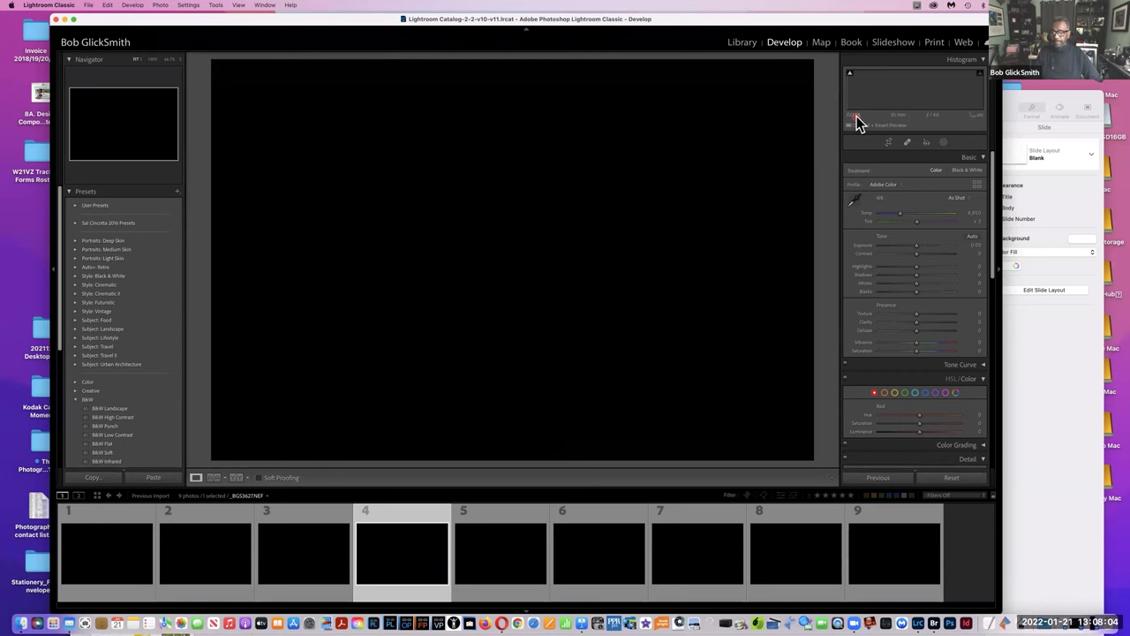
left_click(691, 548)
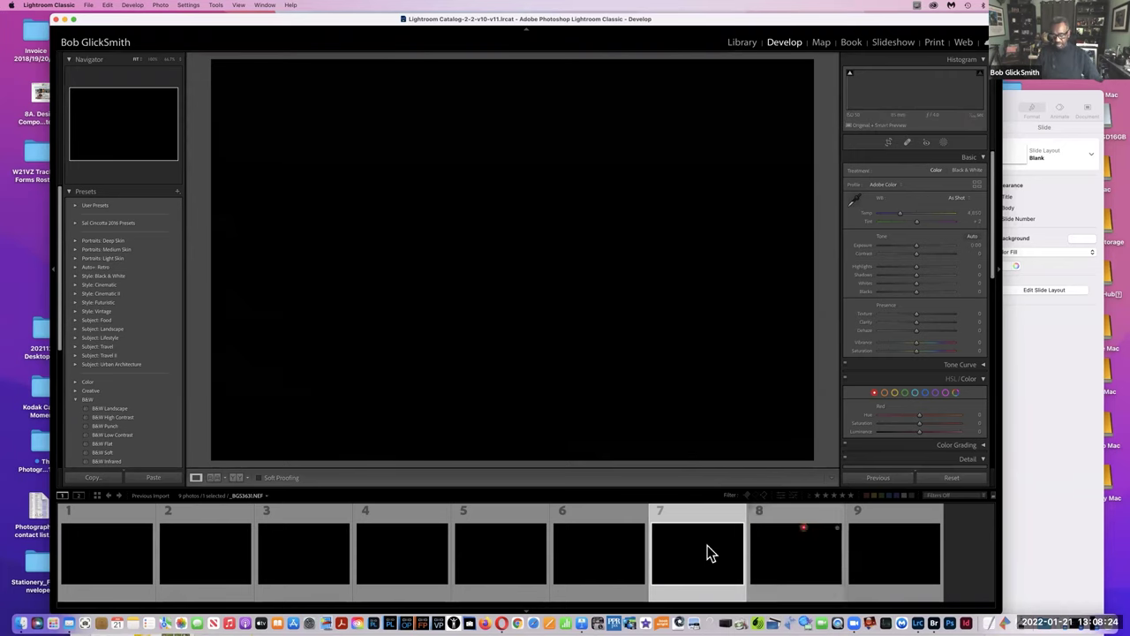
left_click(798, 519)
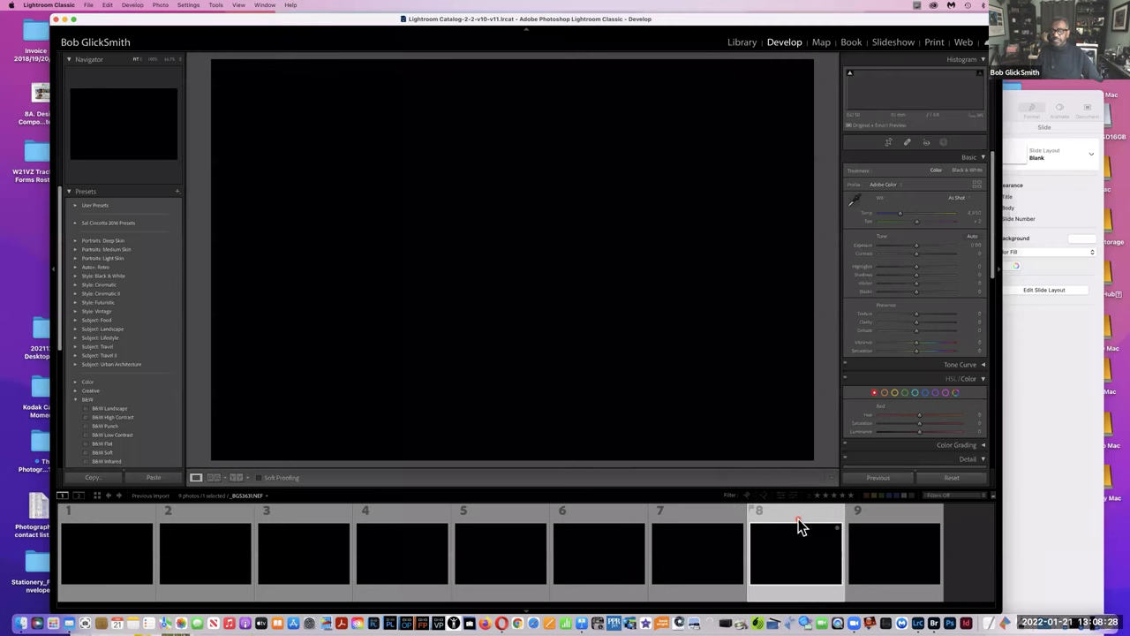
left_click(877, 516)
left_click(119, 515)
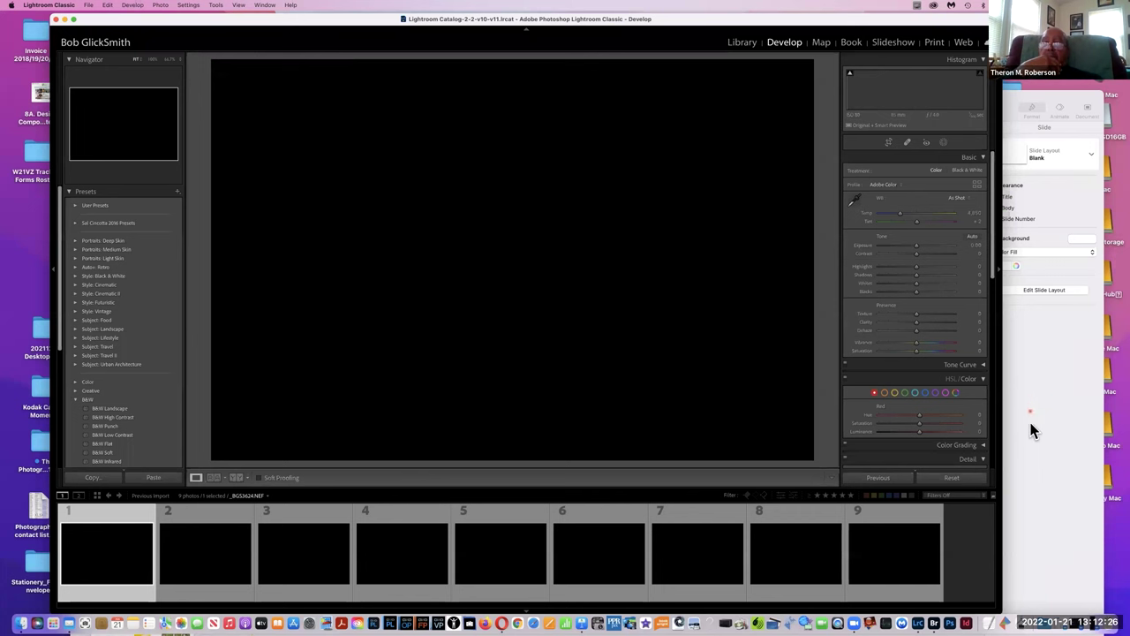
View the weekly agenda slide in Keynote, return to Lightroom Classic and reposition its window.
left_click(1040, 447)
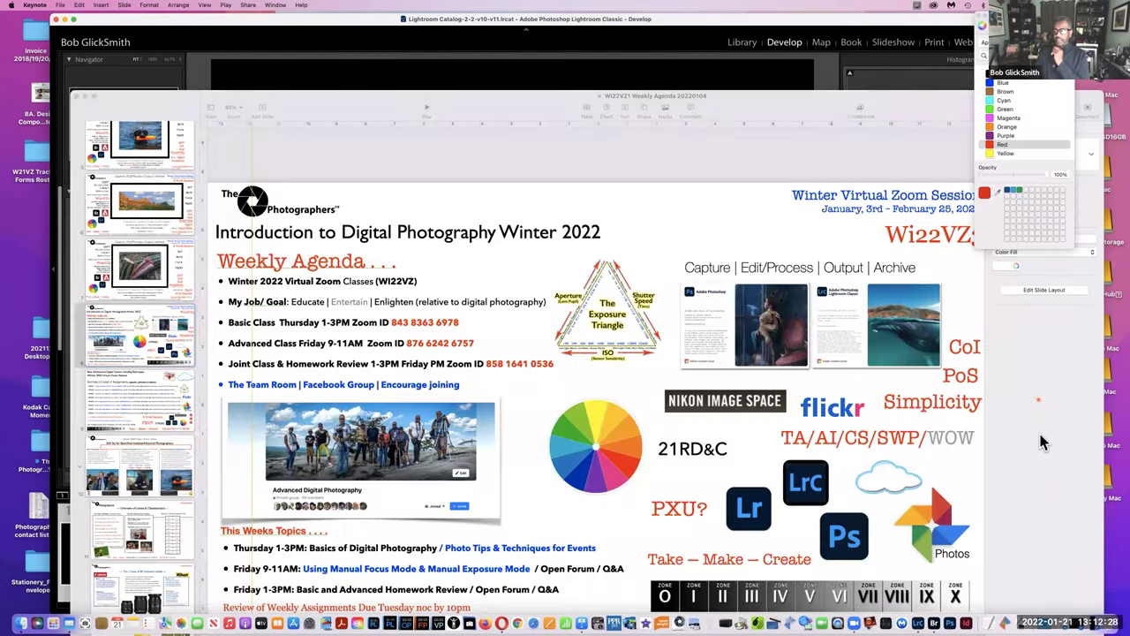
left_click(713, 45)
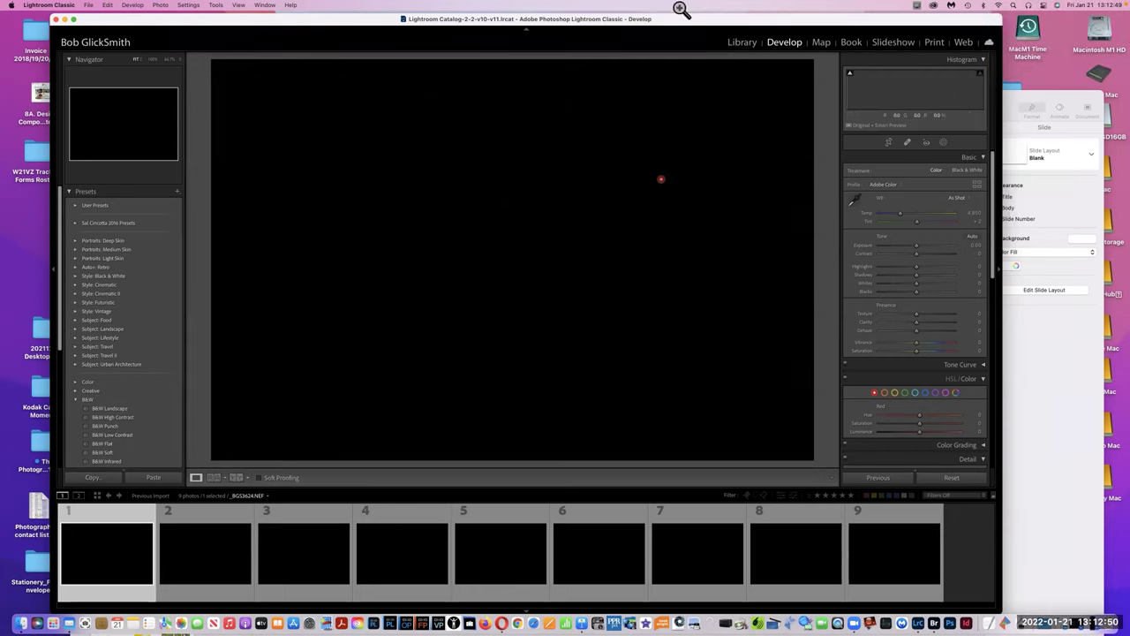
left_click_drag(722, 24, 726, 26)
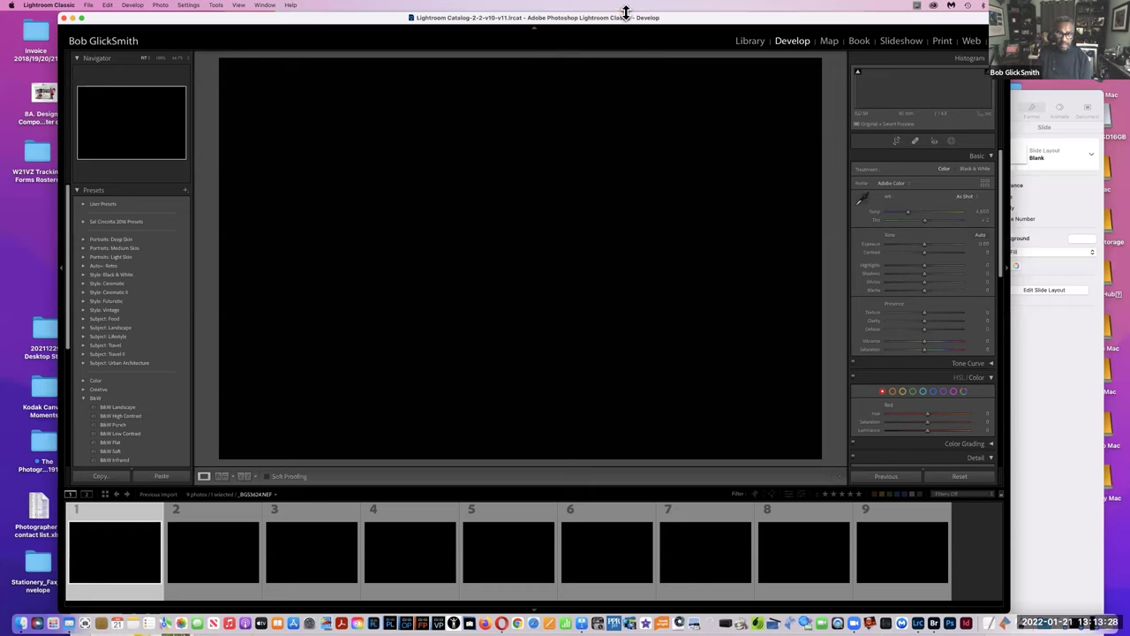
Quit Lightroom Classic and close the Opera browser window.
left_click(63, 18)
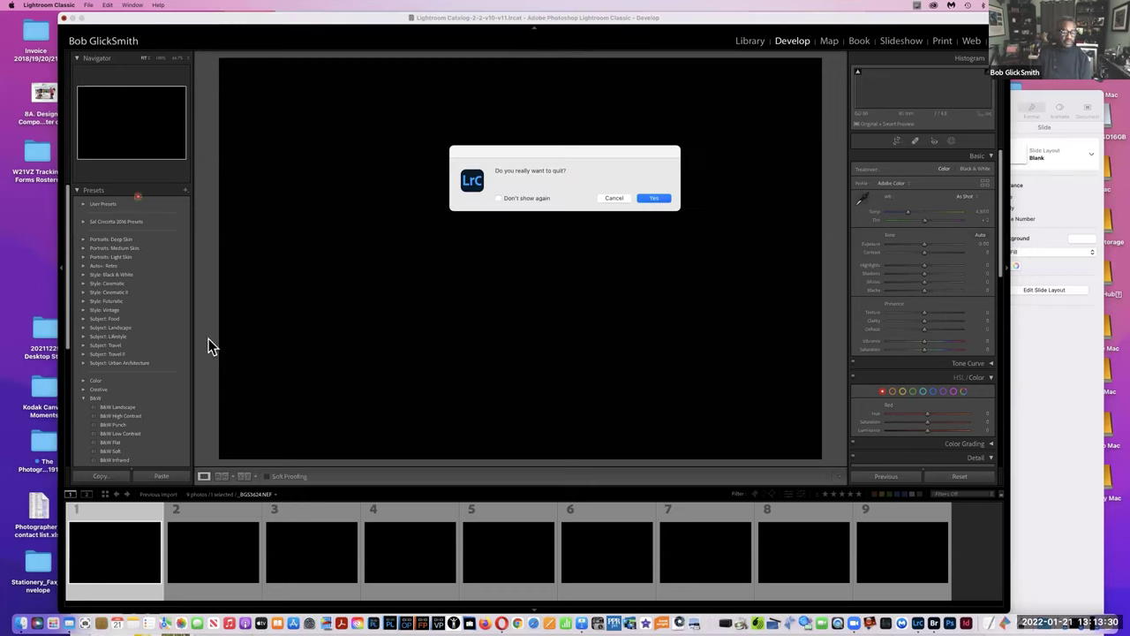
left_click(653, 200)
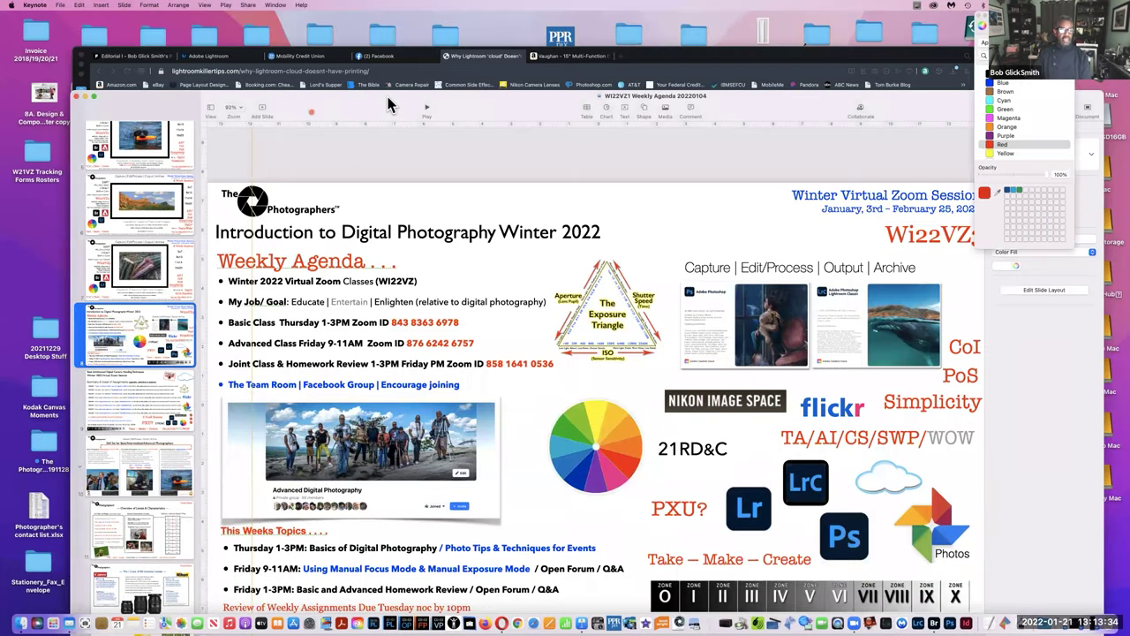
left_click(78, 58)
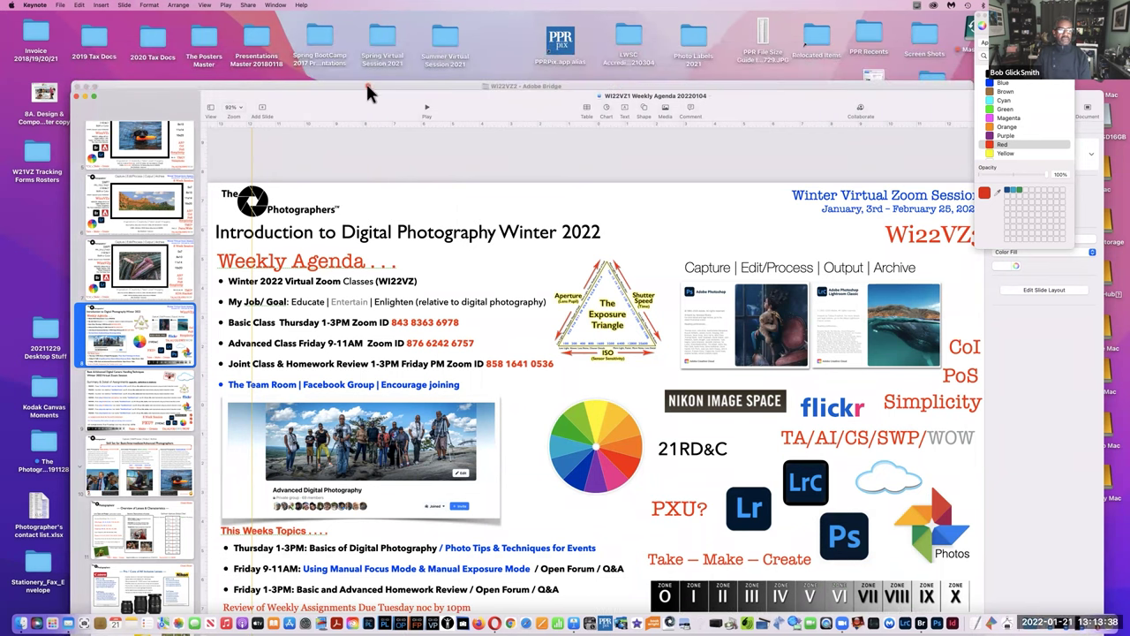
Switch to Adobe Bridge, move its window up the desktop and browse the image thumbnails in the Wi22VZ2 folder.
left_click(366, 82)
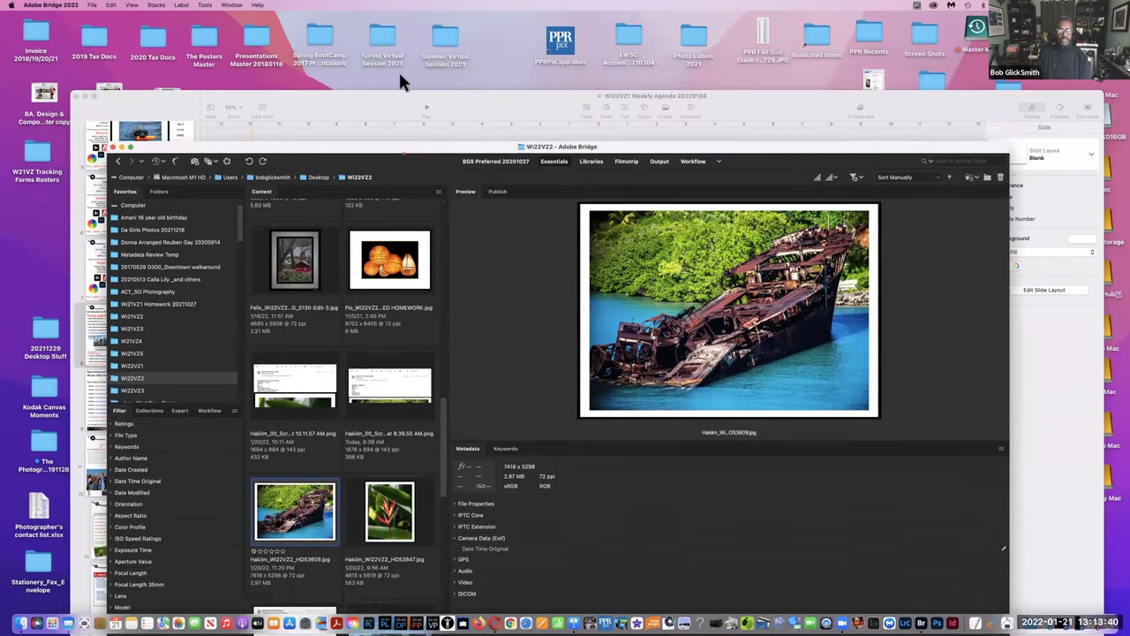
left_click_drag(399, 79, 389, 39)
scroll(362, 399, "down", 10)
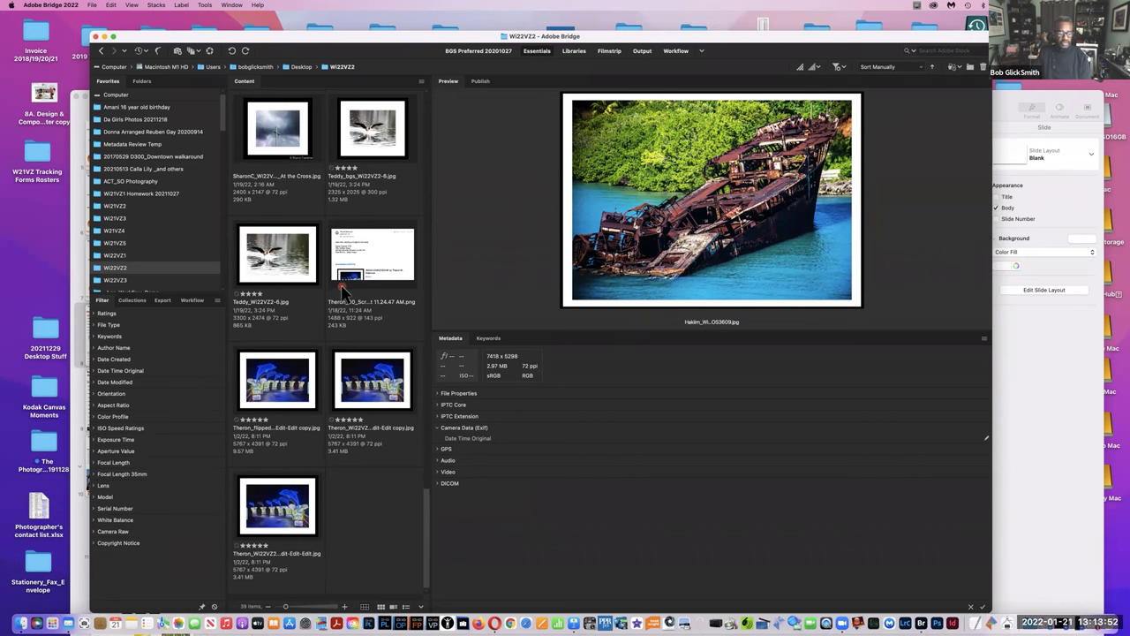
scroll(344, 291, "up", 15)
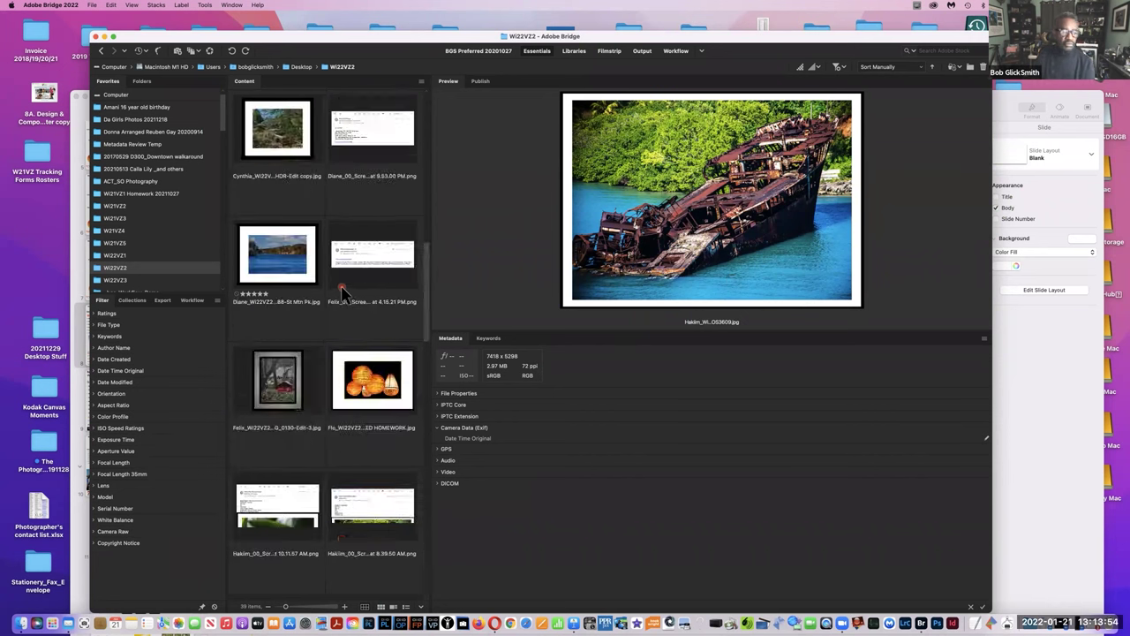